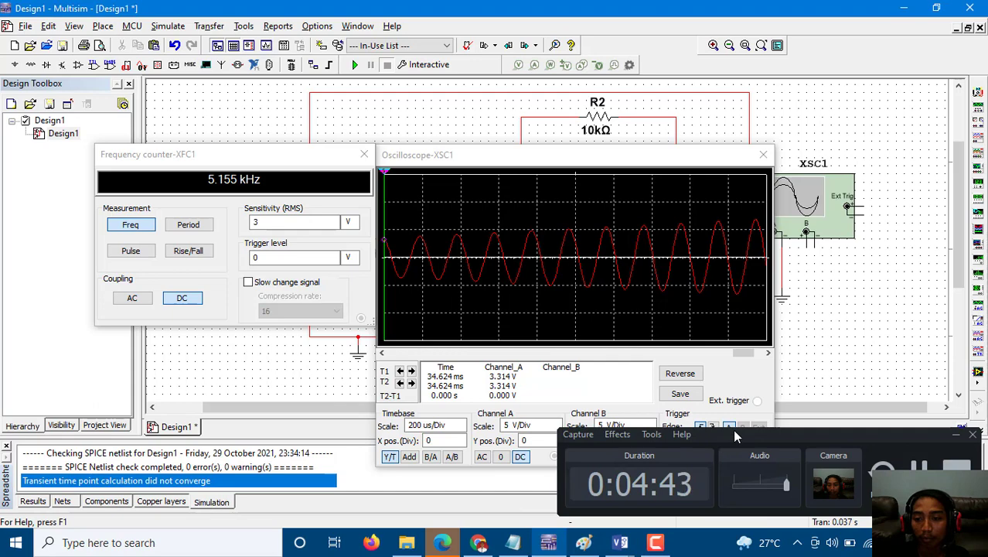
Run the interactive simulation of the circuit with the 12 V and -12 V supplies and decline the Convergence Assistant.
left_click(955, 435)
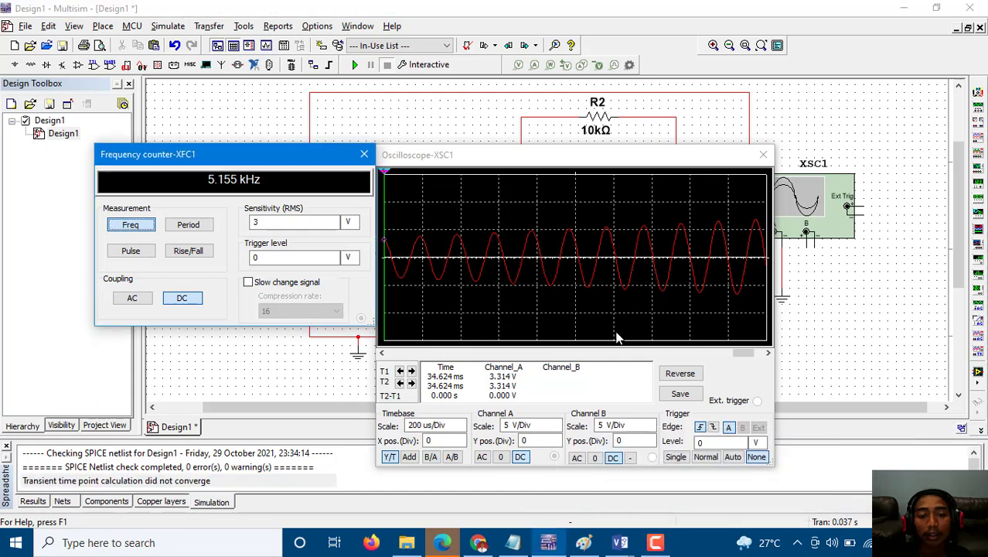
left_click_drag(455, 158, 66, 88)
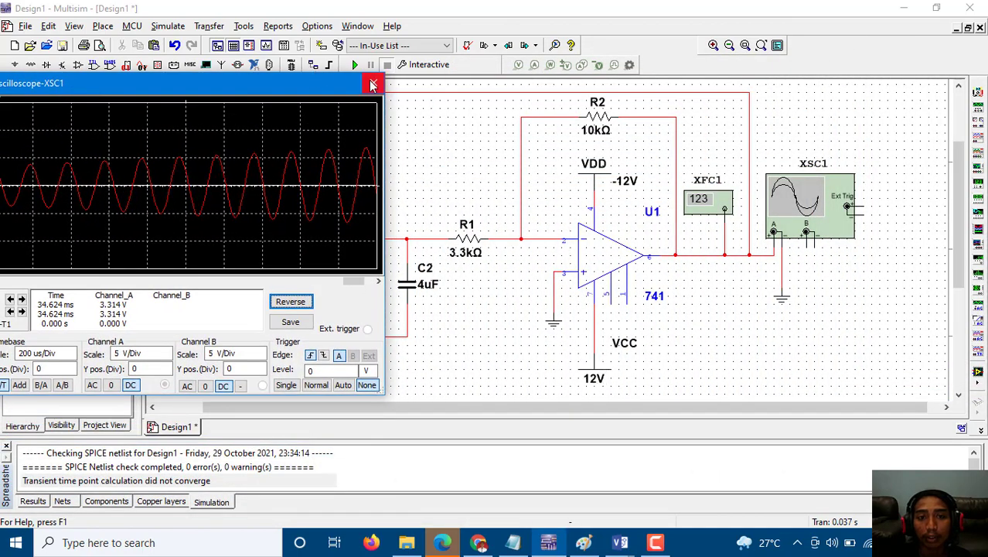
left_click(354, 65)
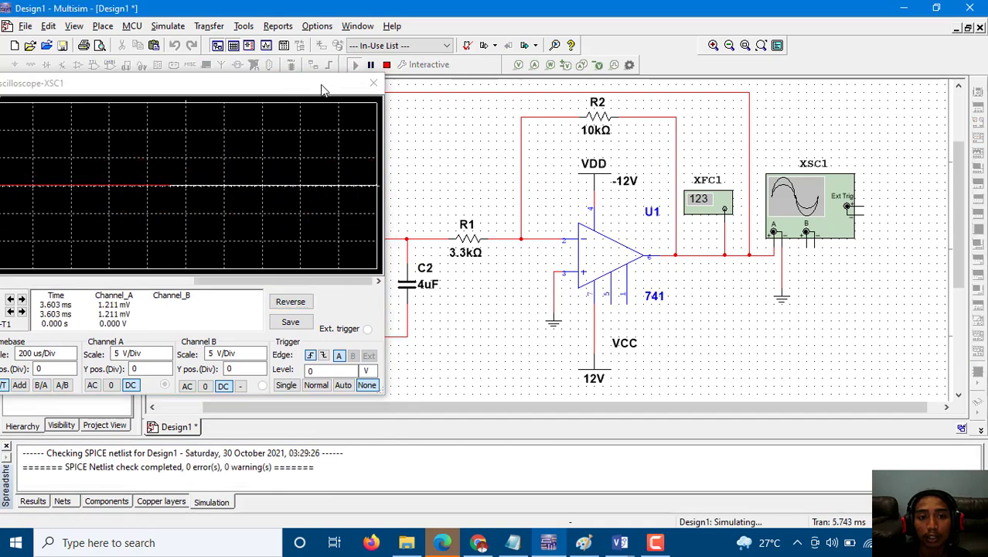
left_click_drag(325, 88, 468, 97)
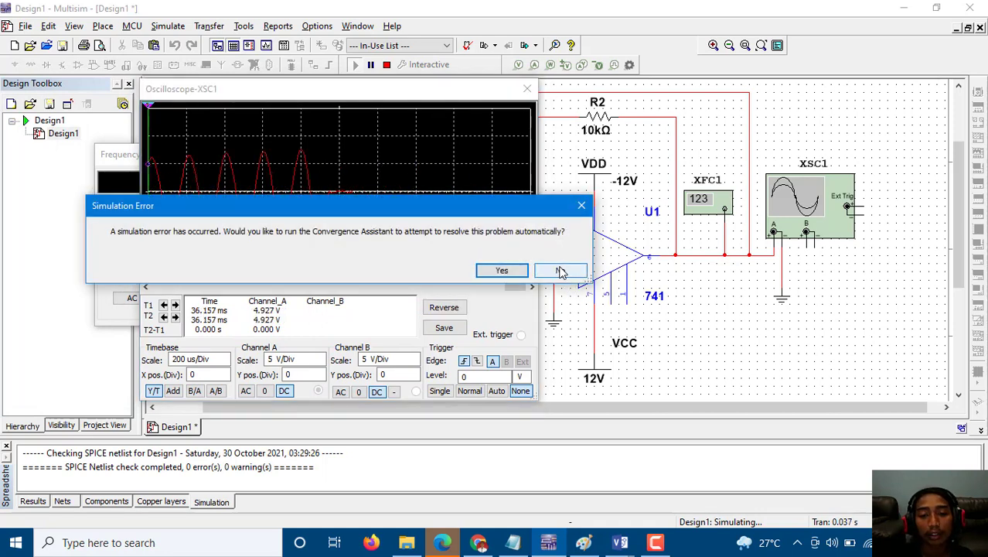
left_click(562, 272)
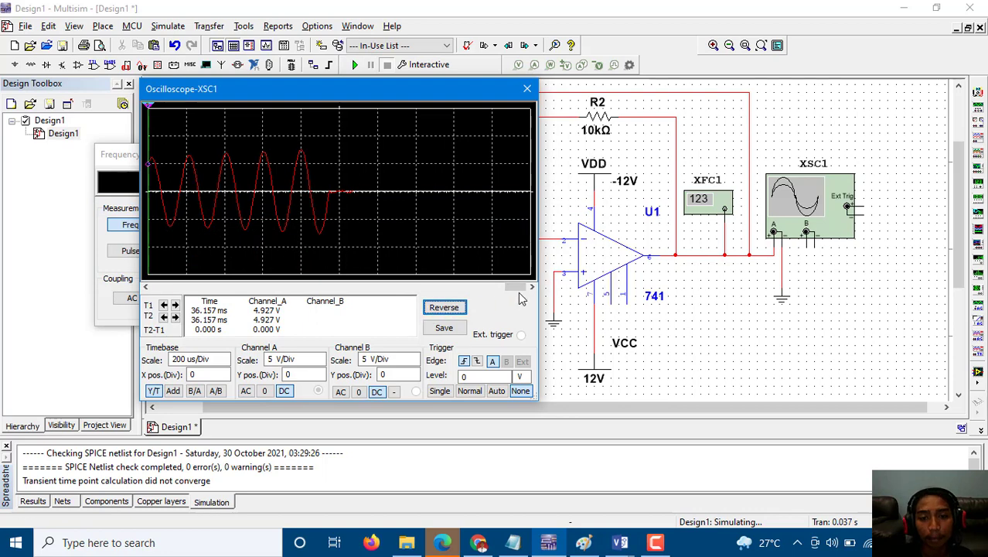
Examine the end of the oscilloscope XSC1 trace alongside the frequency counter XFC1 reading.
mouse_move(518, 291)
left_mouse_down()
mouse_move(478, 288)
mouse_move(508, 288)
left_mouse_up()
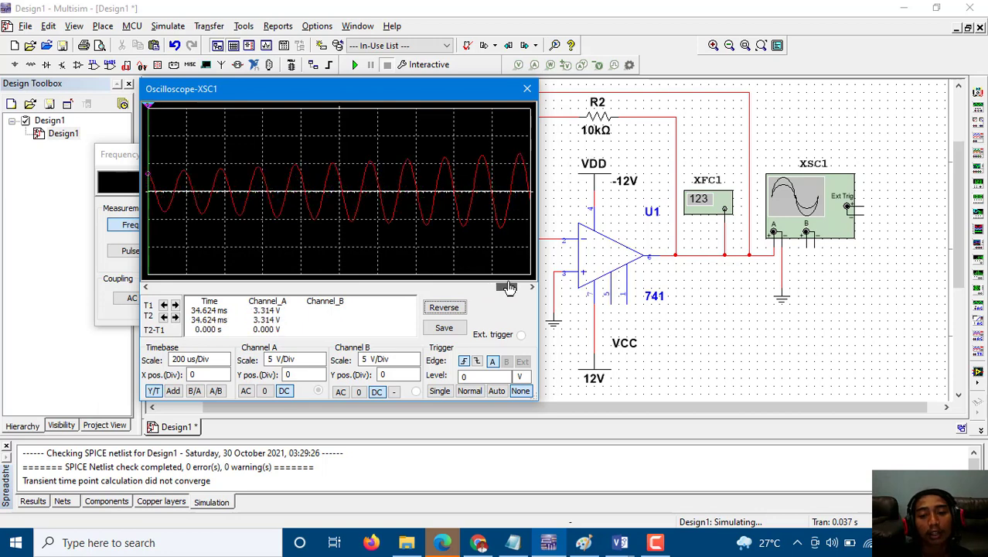
left_click_drag(509, 287, 515, 288)
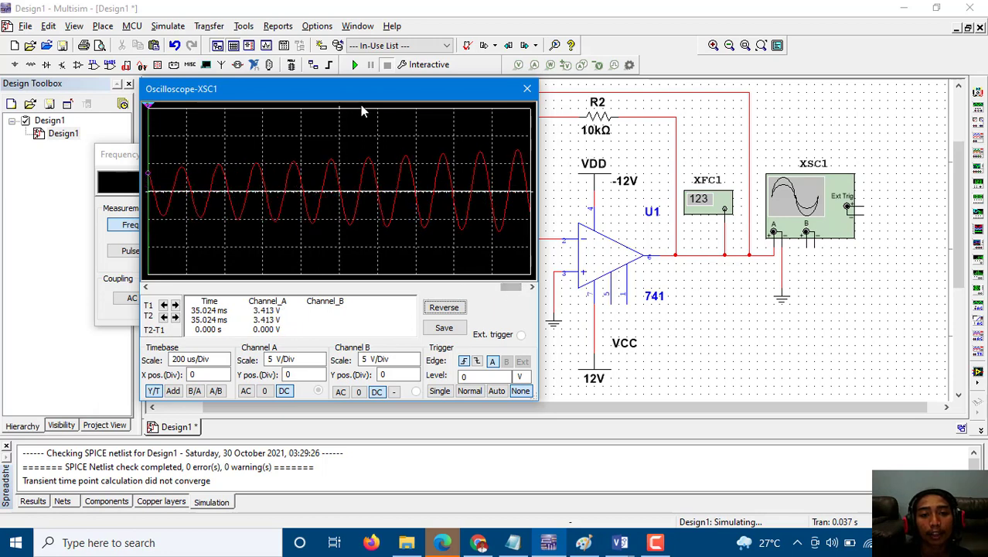
left_click_drag(361, 98, 574, 200)
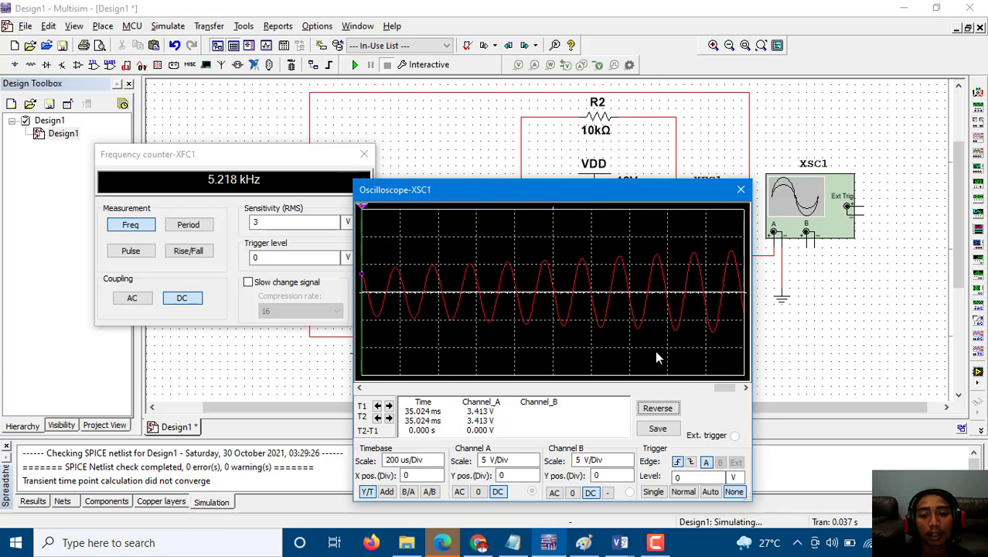
mouse_move(717, 391)
left_mouse_down()
mouse_move(734, 392)
mouse_move(657, 391)
mouse_move(732, 391)
left_mouse_up()
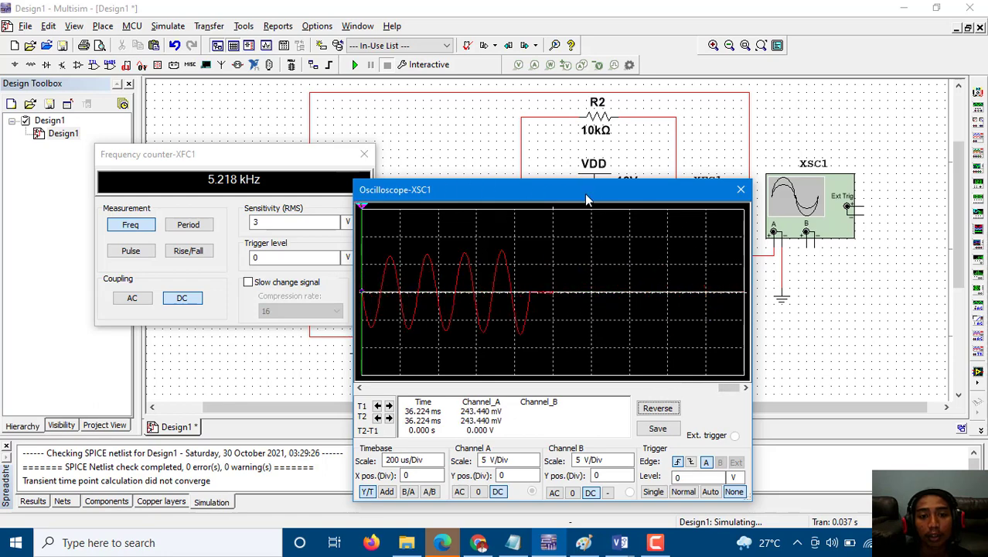
Set the op-amp's VCC supply to 9 V and its VDD supply to -9 V.
left_click_drag(585, 193, 250, 150)
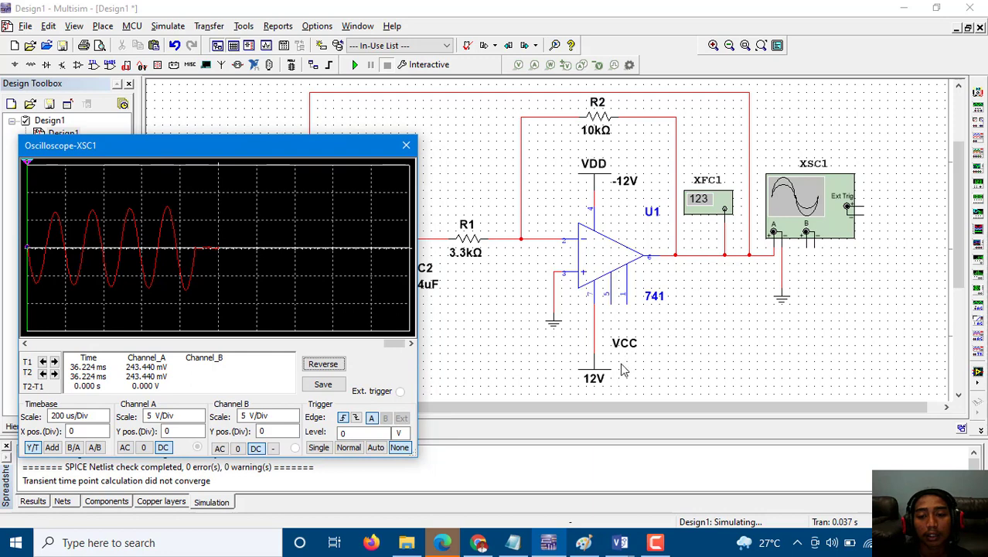
double_click(599, 382)
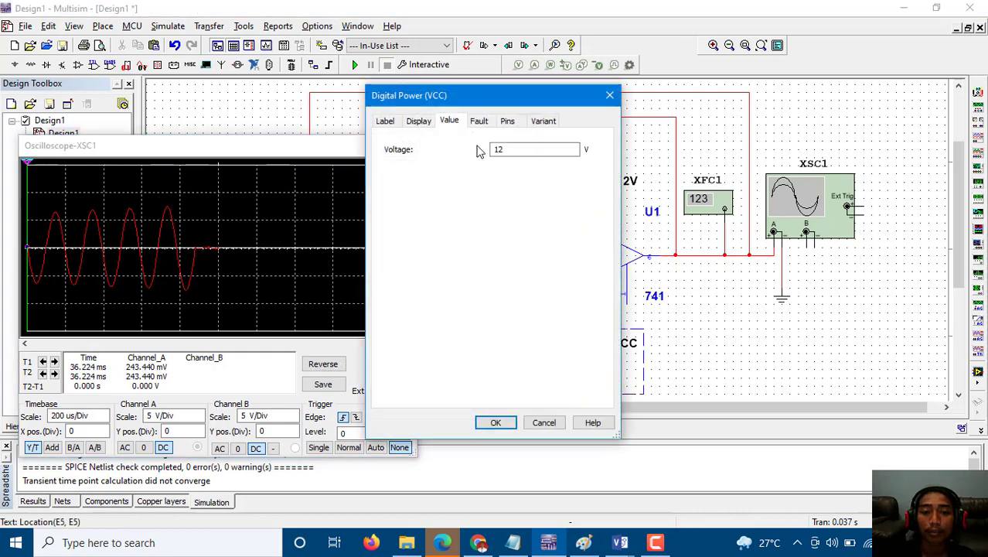
left_click(515, 150)
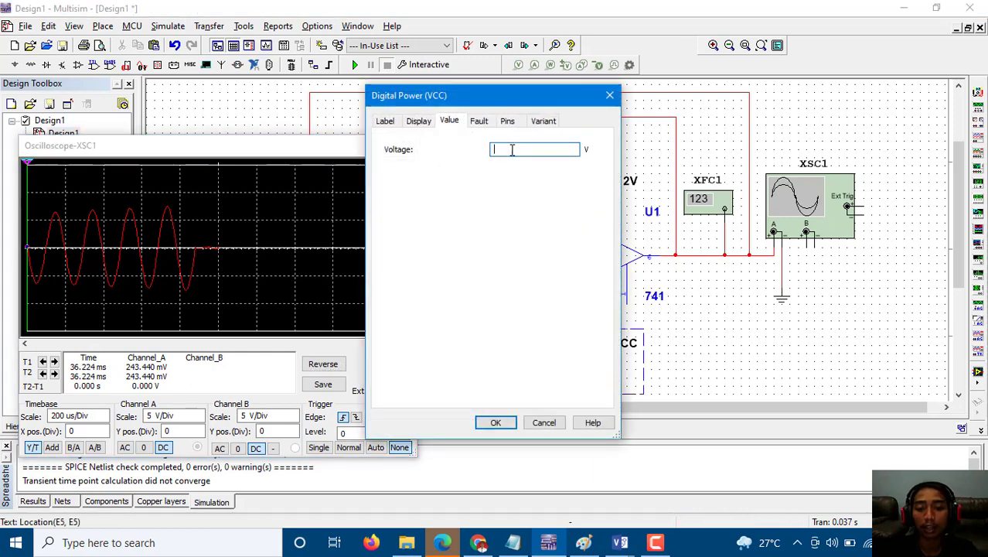
key("Return")
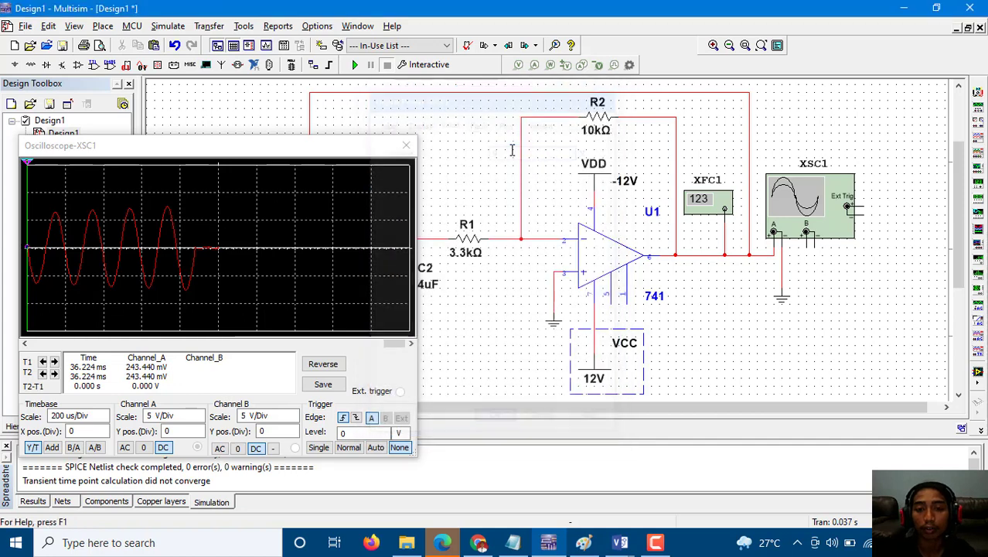
double_click(630, 185)
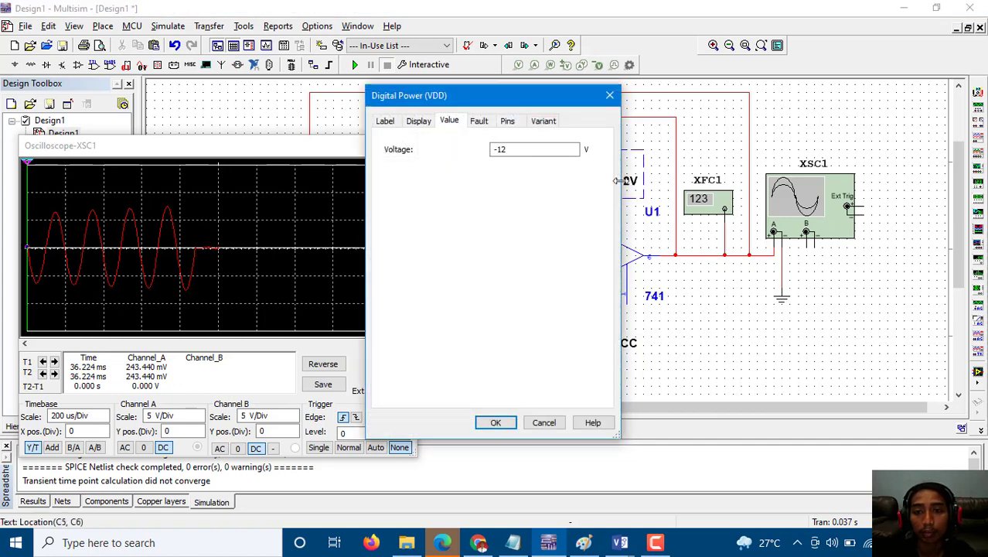
left_click(513, 149)
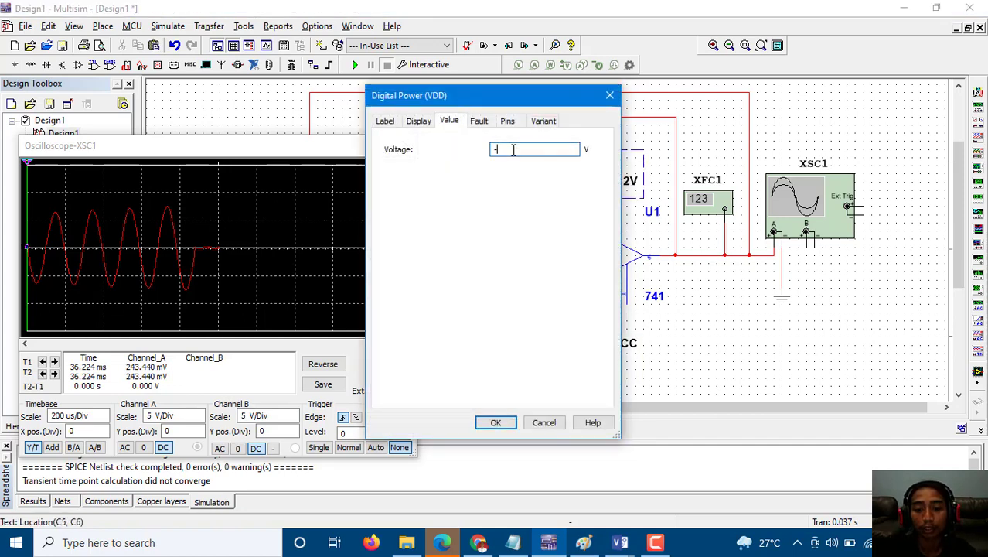
key("Return")
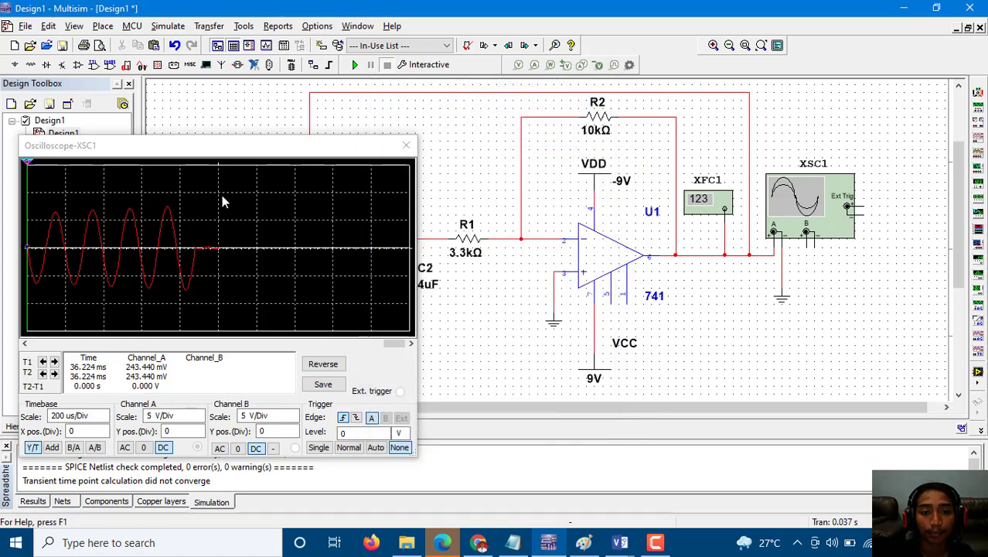
Run the simulation with the 9 V supplies, decline the Convergence Assistant, and inspect the waveform beside the frequency counter.
left_click(355, 64)
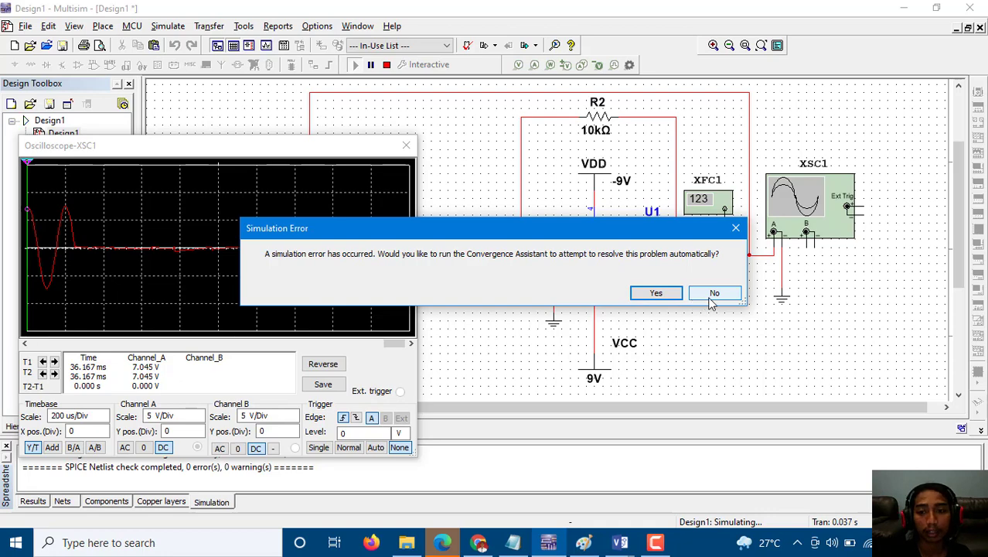
left_click(713, 293)
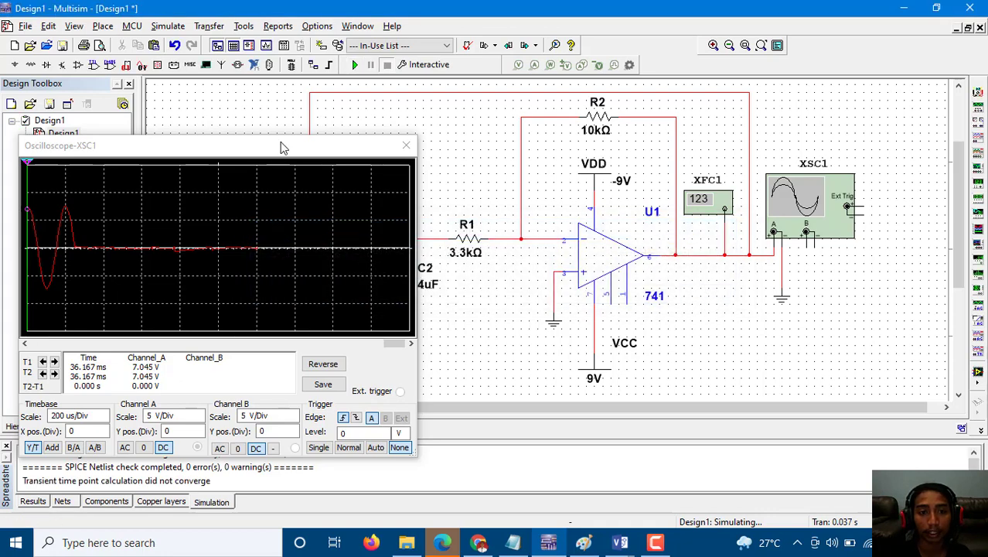
left_click_drag(282, 144, 662, 137)
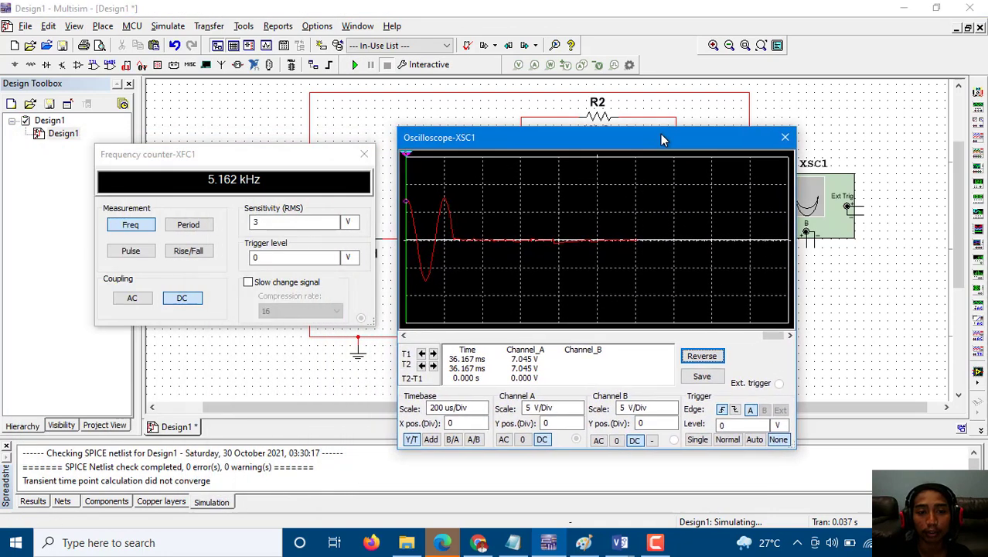
mouse_move(775, 343)
left_mouse_down()
mouse_move(761, 346)
mouse_move(774, 347)
left_mouse_up()
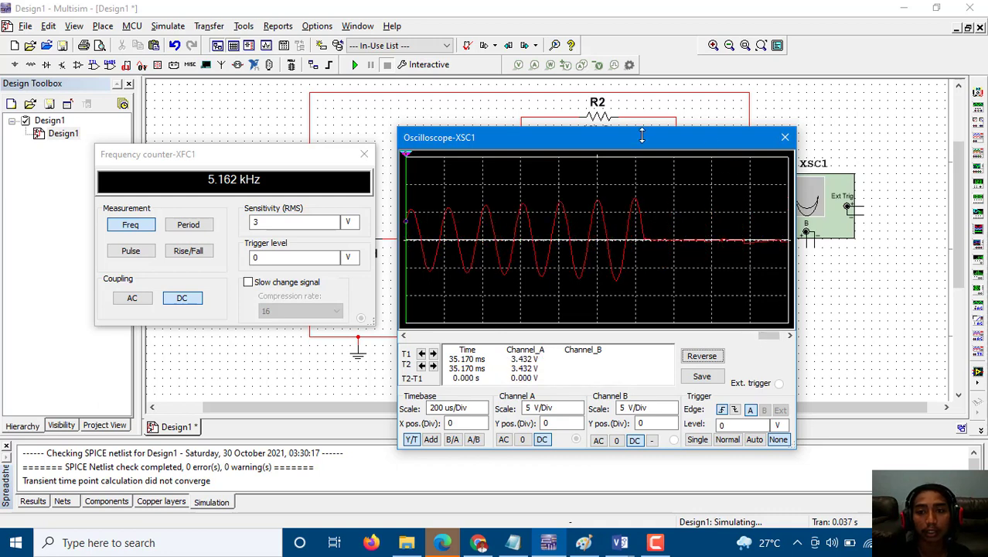
Set the op-amp's VCC supply to 6 V and its VDD supply to -6 V.
left_click_drag(605, 141, 290, 125)
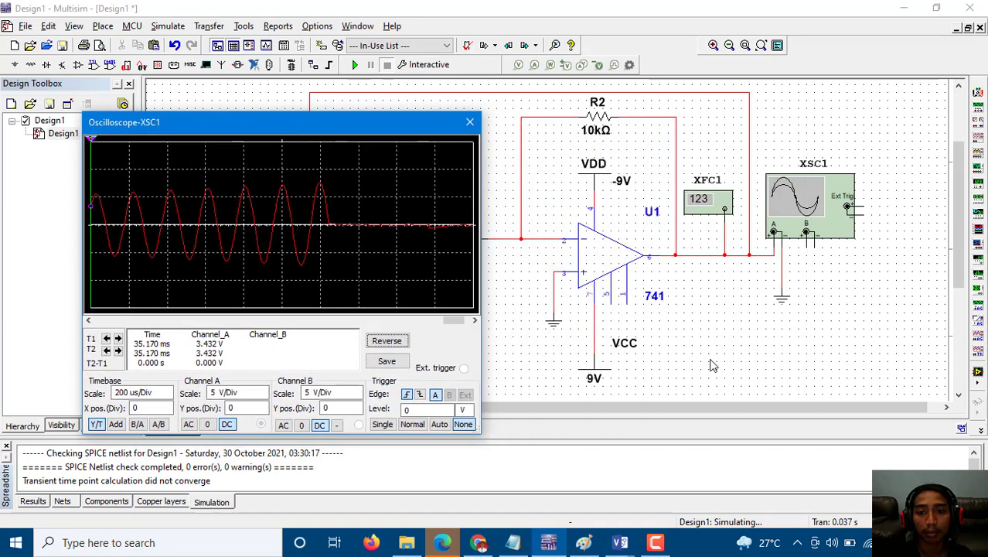
double_click(593, 381)
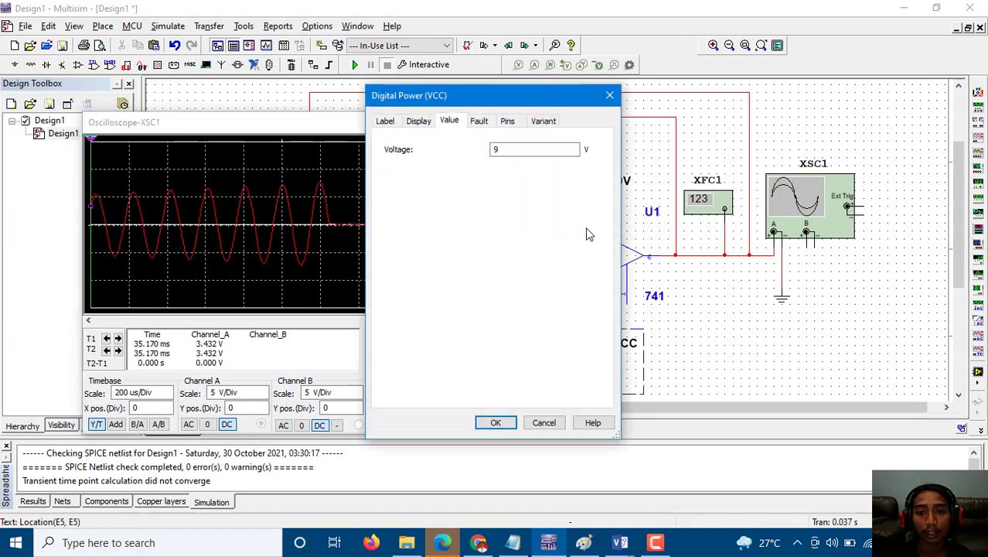
left_click(508, 151)
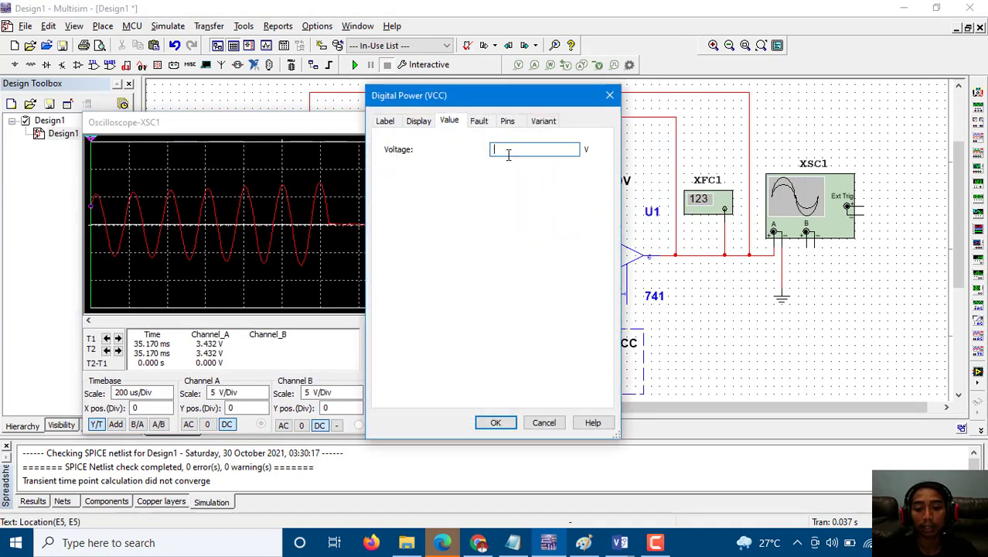
key("Return")
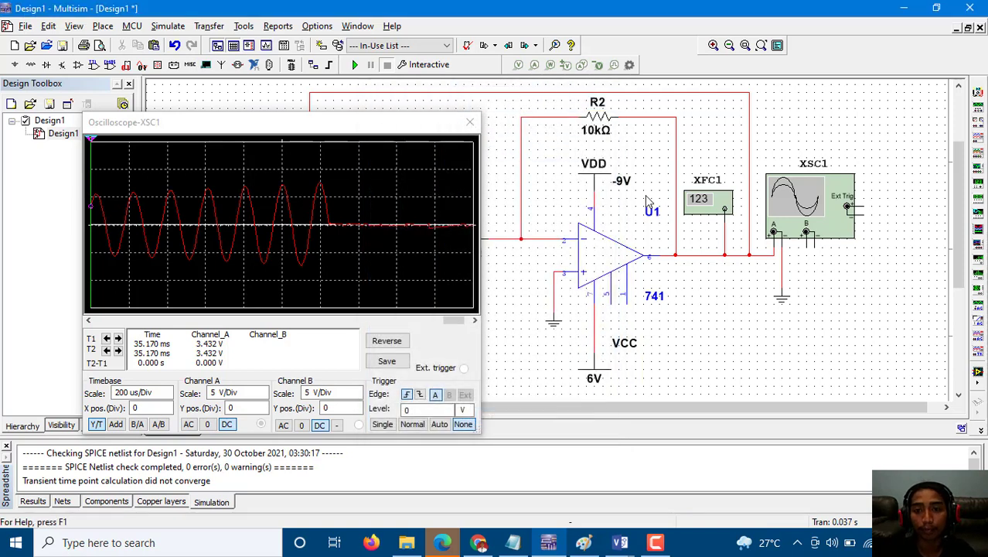
double_click(619, 184)
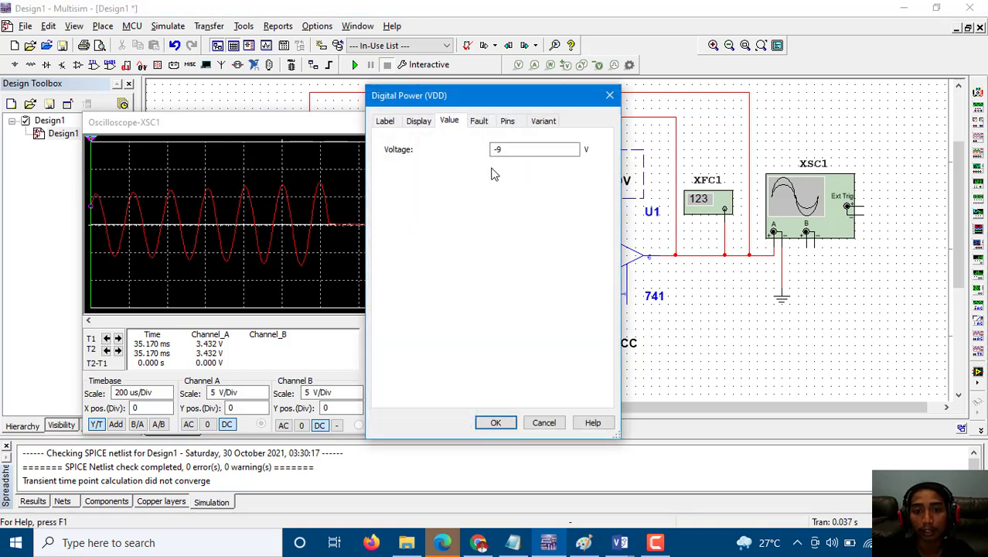
left_click(508, 149)
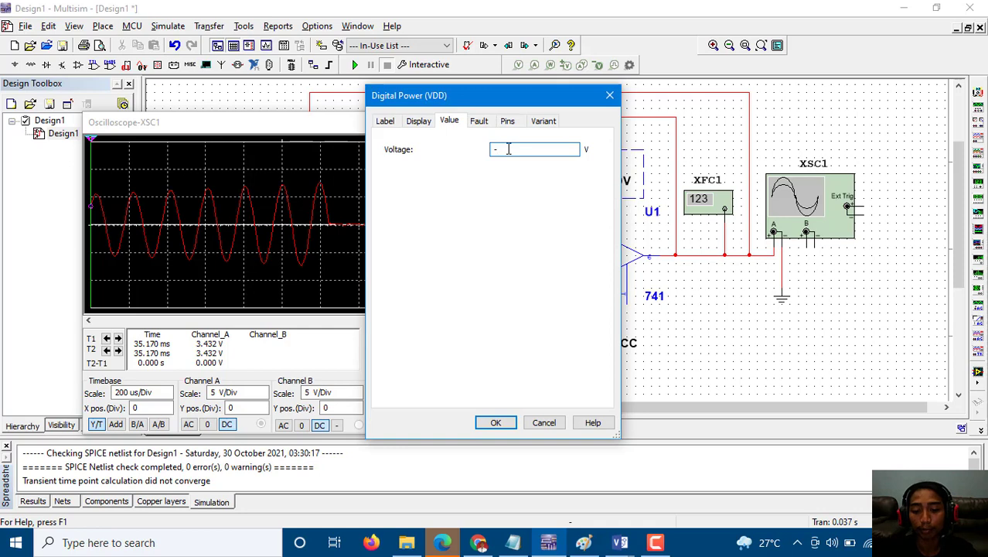
type("6")
key("Return")
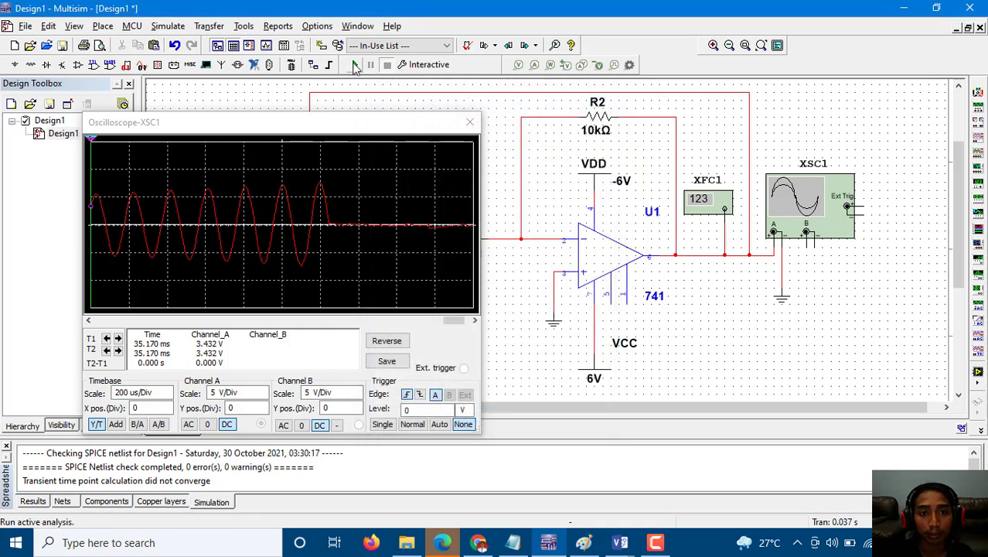
Run the simulation with the 6 V supplies, check the oscilloscope waveform beside the frequency counter, and stop the run.
left_click(355, 65)
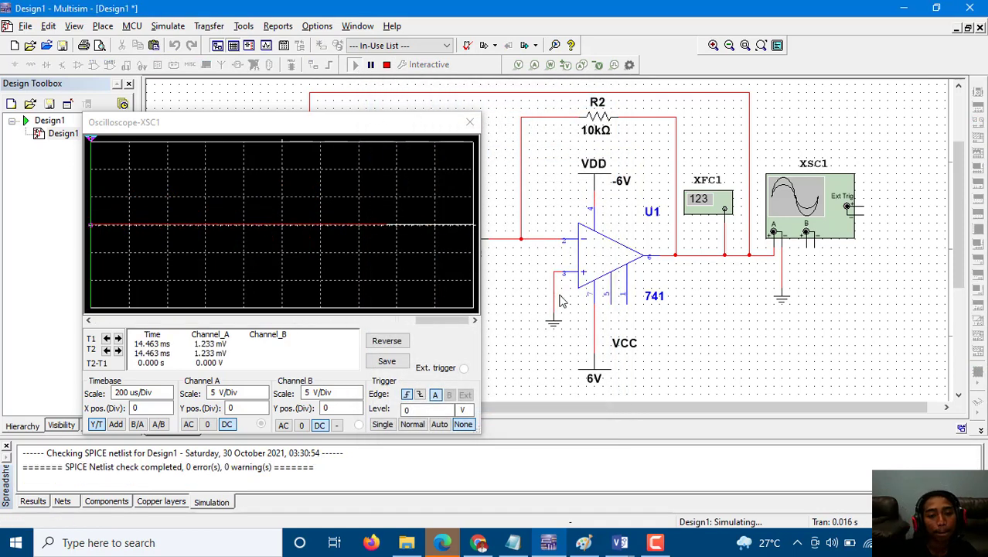
left_click(320, 132)
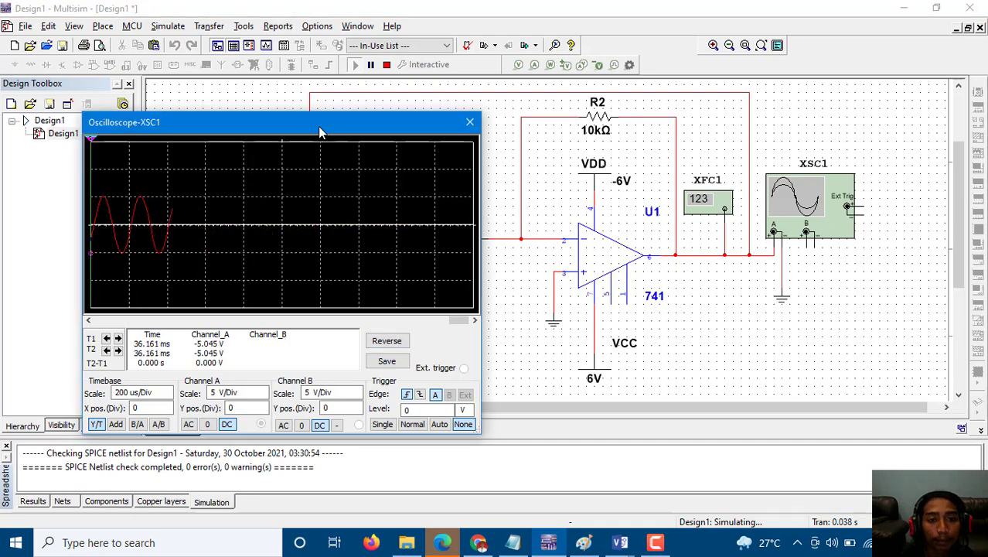
left_click_drag(322, 133, 633, 141)
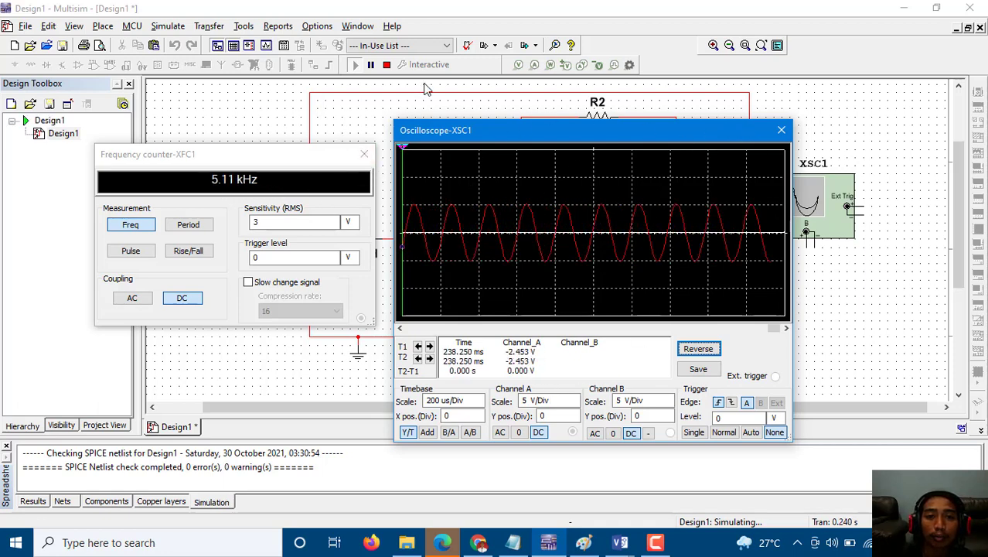
left_click(386, 65)
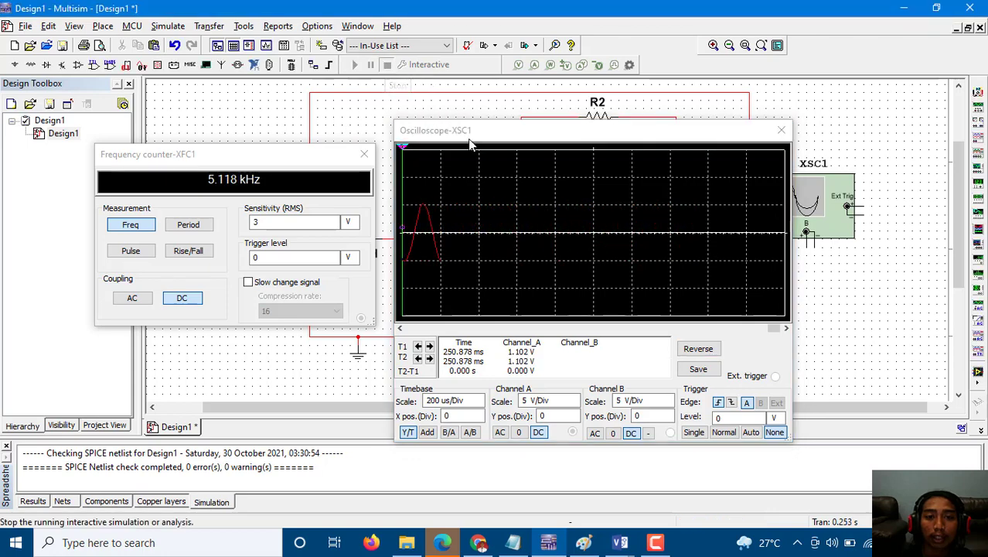
Set the op-amp's VCC supply to 5 V and its VDD supply to -5 V.
left_click_drag(469, 143, 161, 152)
left_click(597, 382)
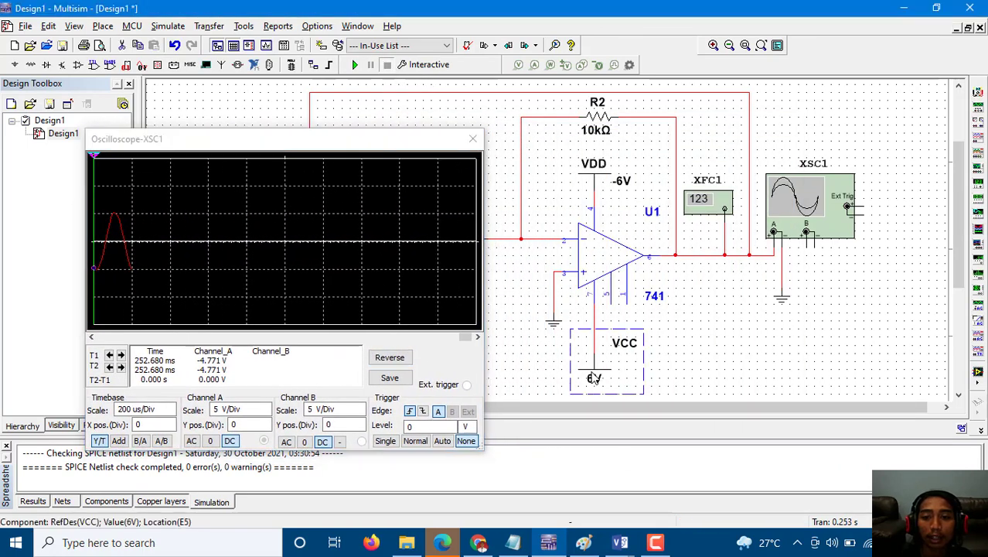
double_click(597, 382)
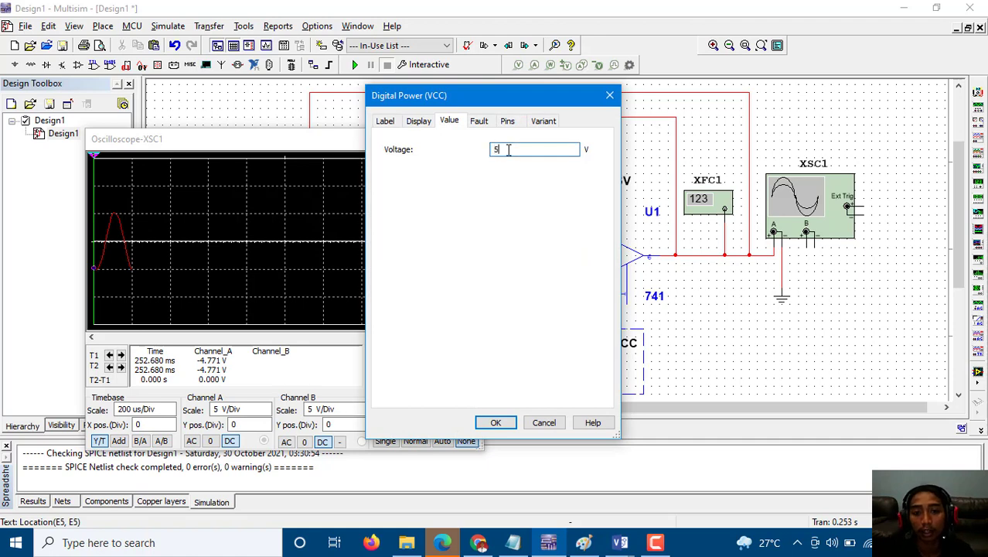
type("5")
key("Return")
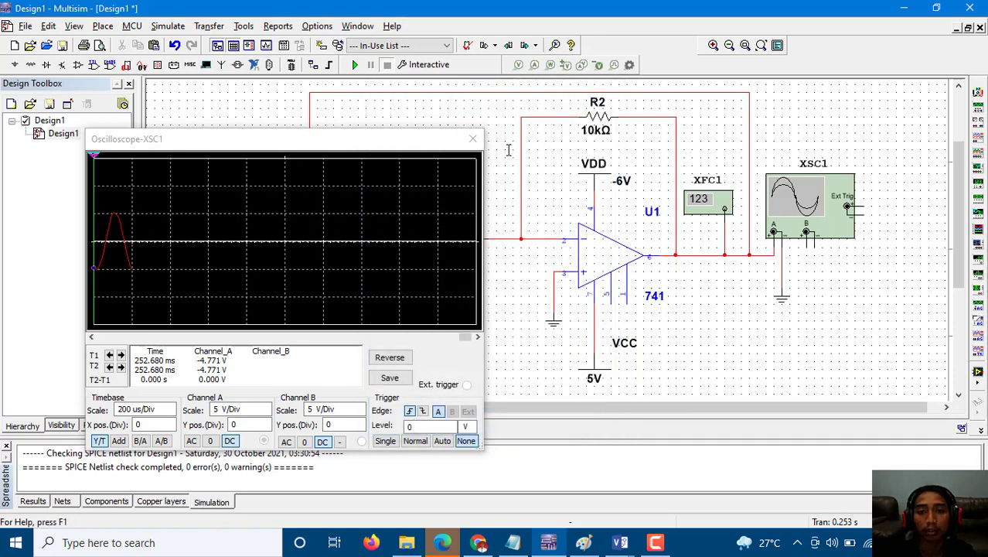
double_click(626, 193)
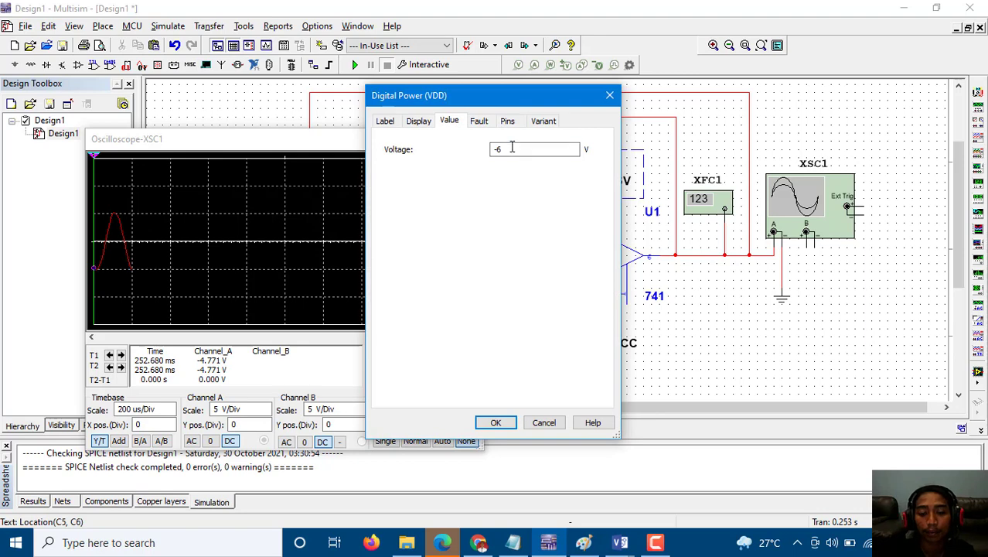
type("5")
key("Return")
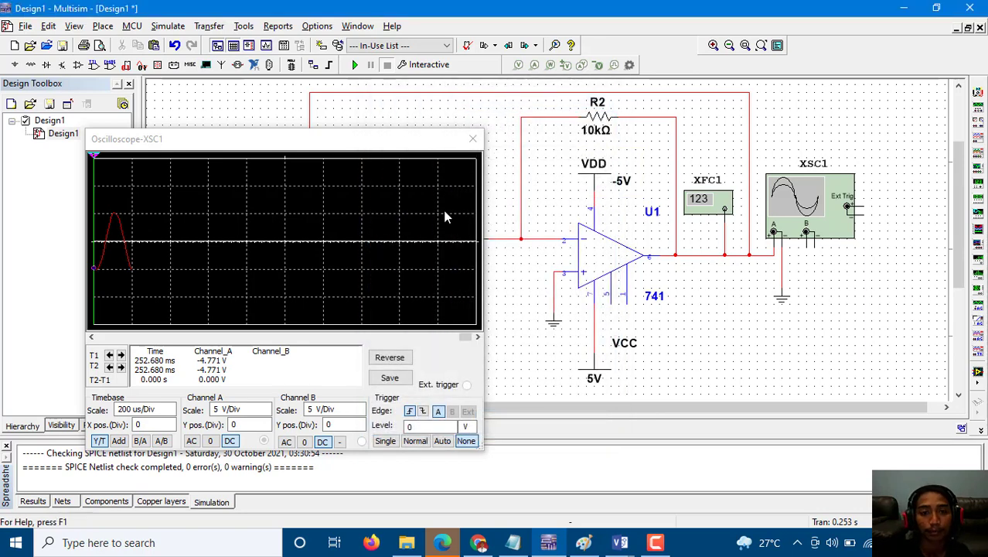
Run the simulation with the 5 V supplies, view the oscilloscope waveform beside the frequency counter, and stop the run.
left_click(354, 65)
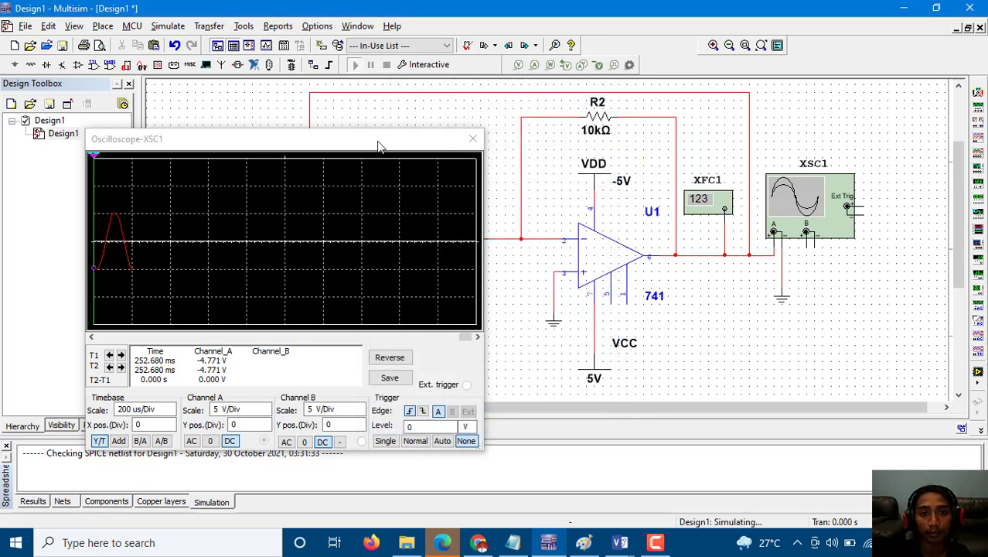
left_click_drag(378, 147, 669, 121)
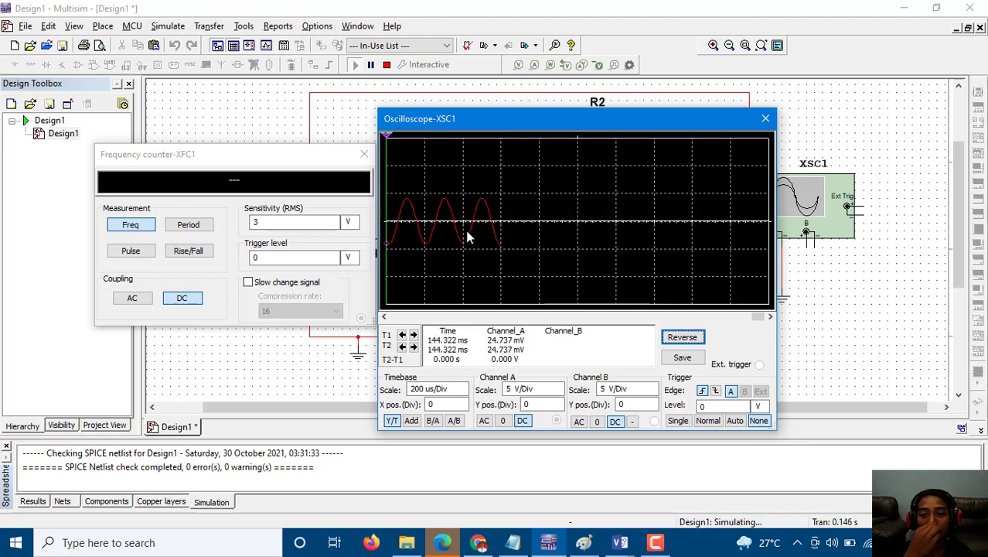
left_click(392, 65)
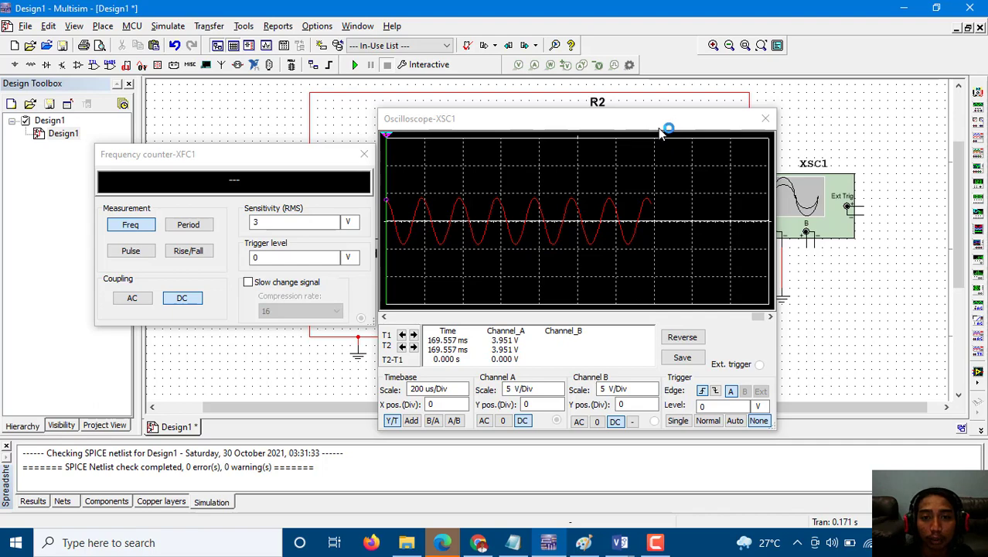
Examine the stopped oscilloscope trace against the op-amp circuit, its supply values and the frequency counter, repositioning the oscilloscope as needed.
left_click_drag(656, 132, 372, 136)
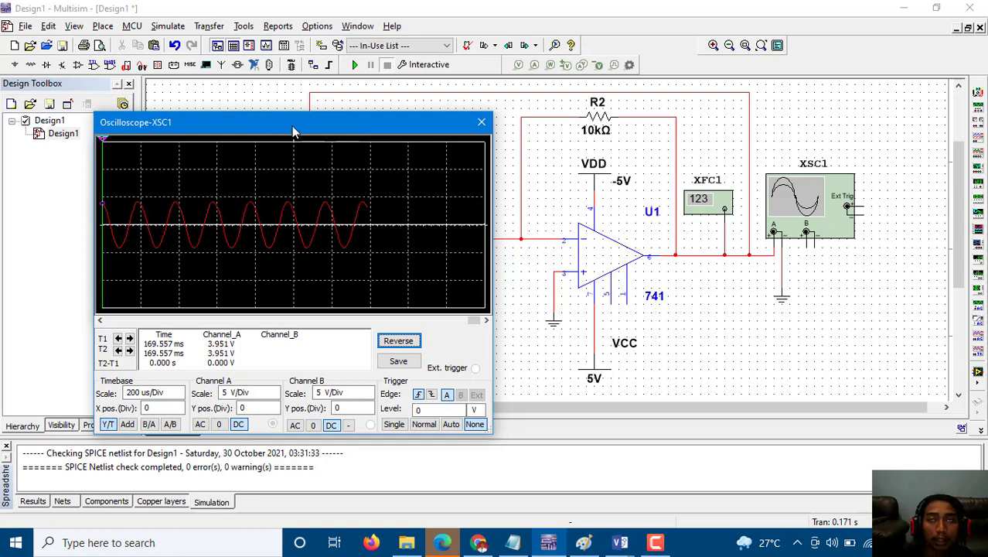
left_click_drag(291, 127, 493, 217)
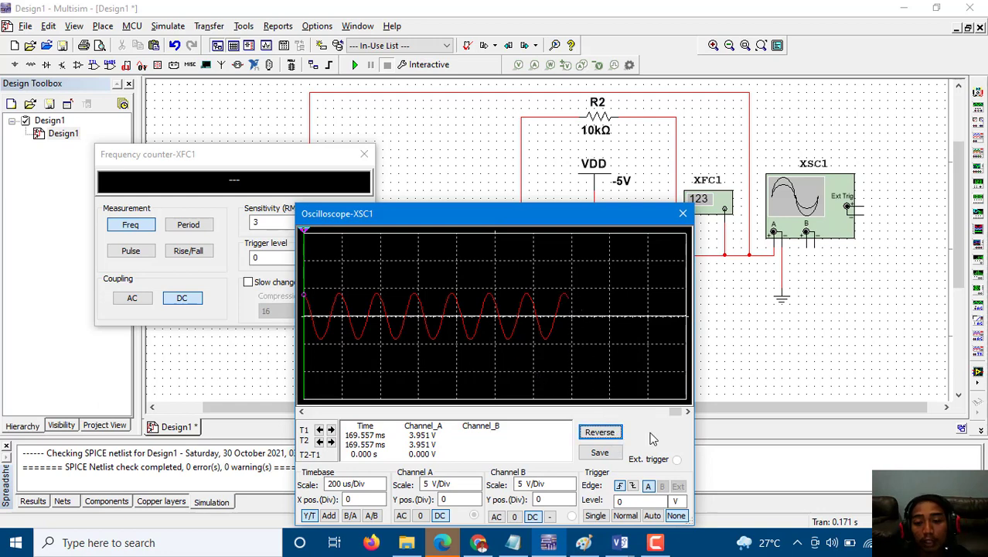
left_click_drag(575, 222, 538, 207)
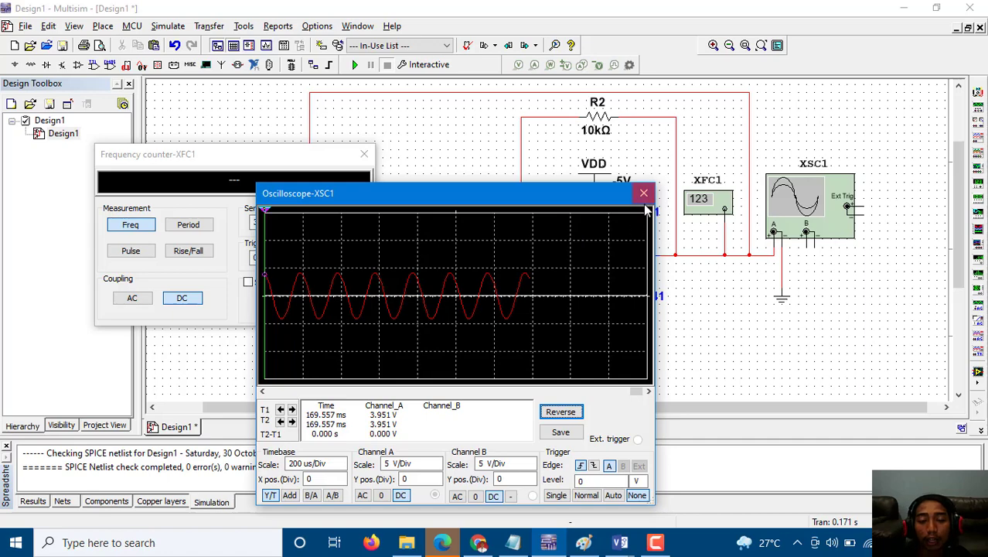
left_click_drag(528, 154, 482, 95)
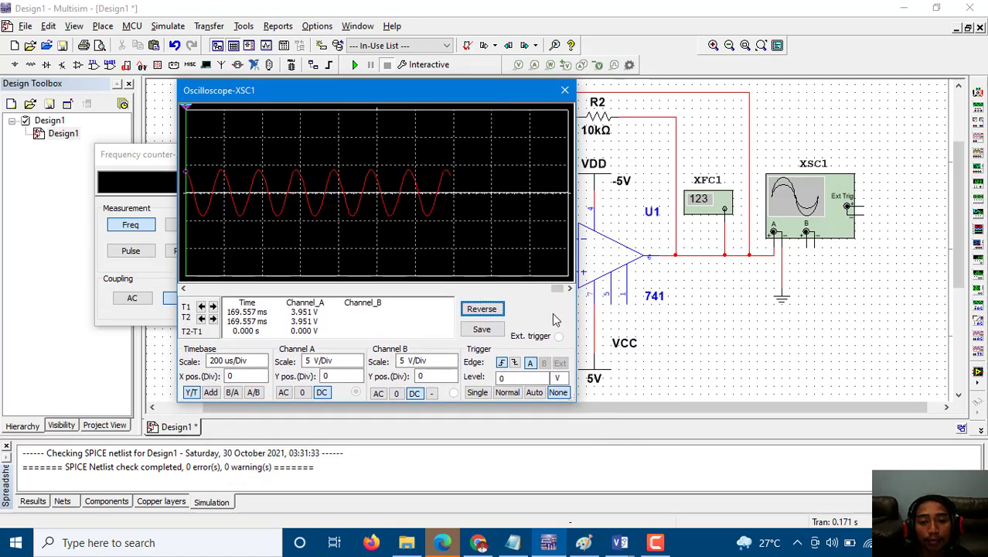
left_click_drag(493, 95, 461, 99)
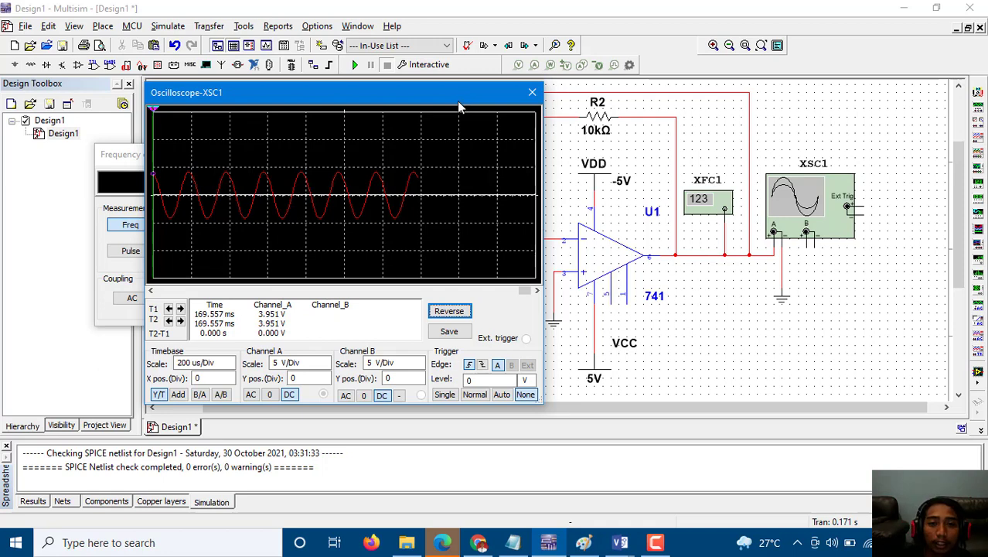
left_click_drag(458, 93, 336, 95)
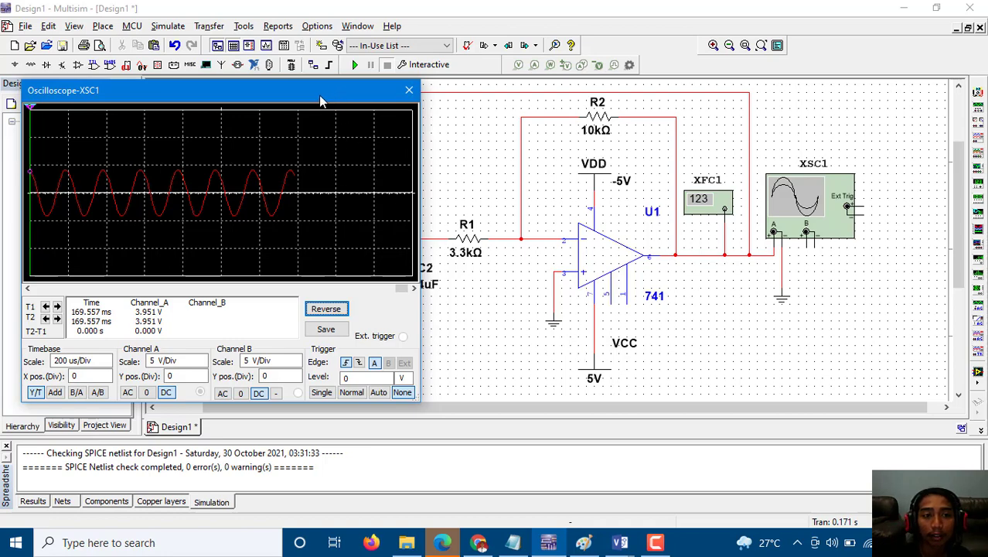
left_click_drag(324, 99, 686, 127)
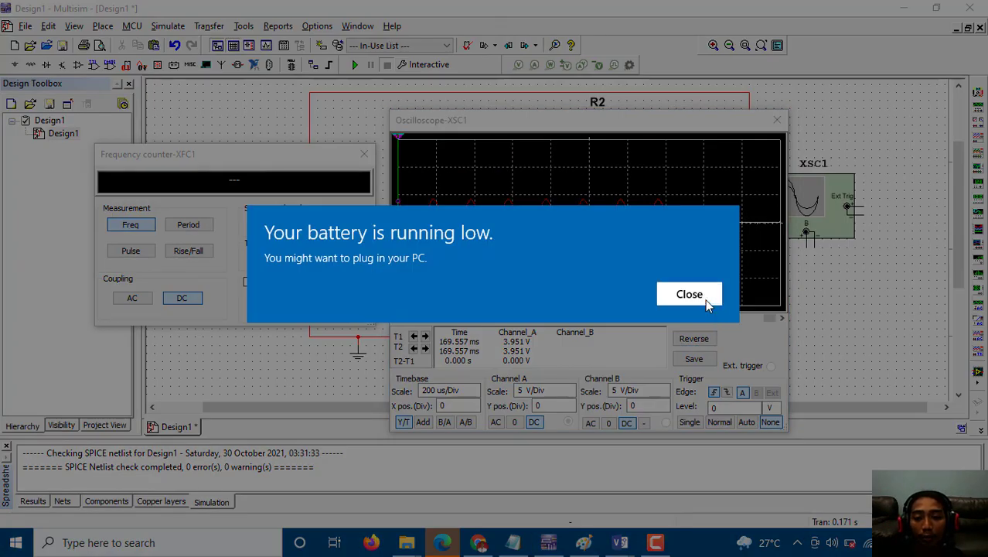
left_click(696, 294)
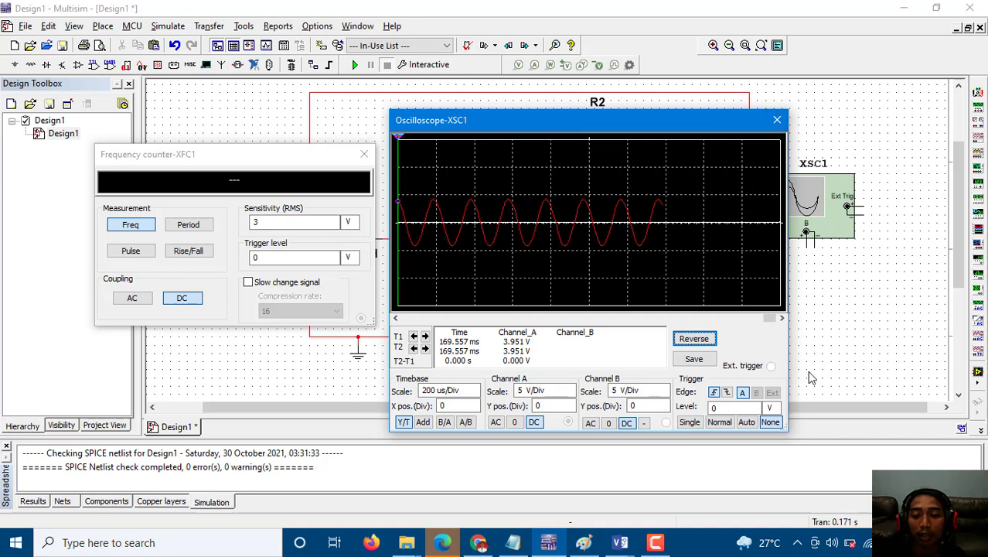
mouse_move(665, 543)
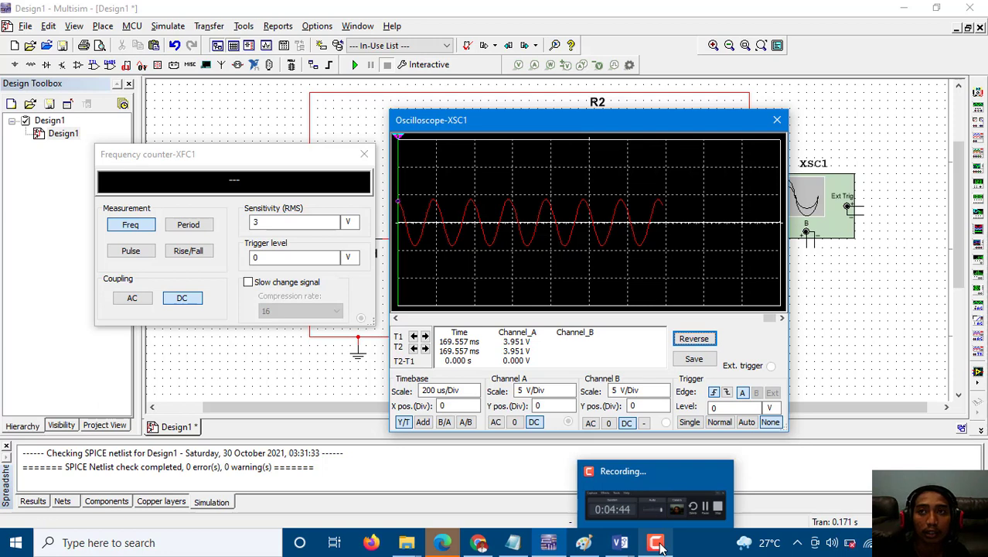
left_click(658, 544)
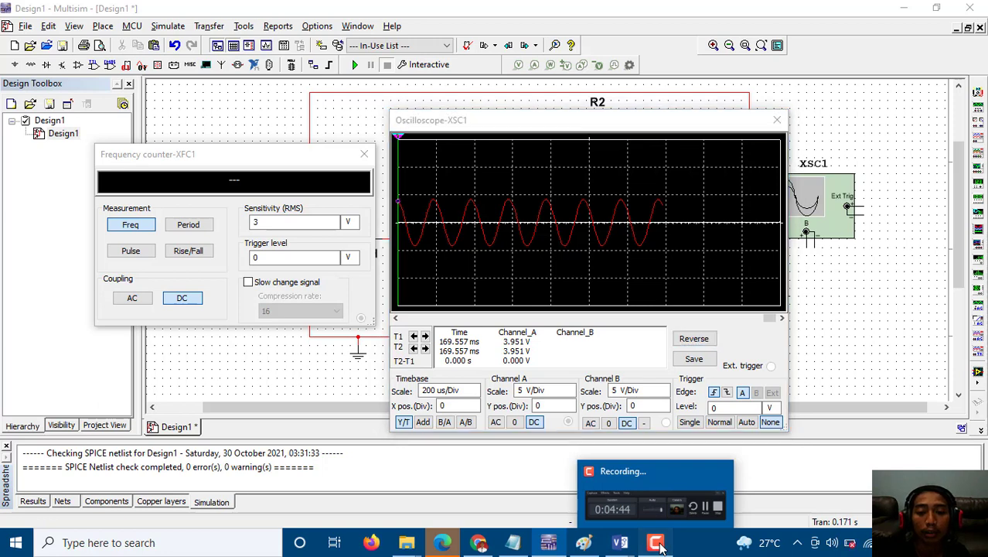